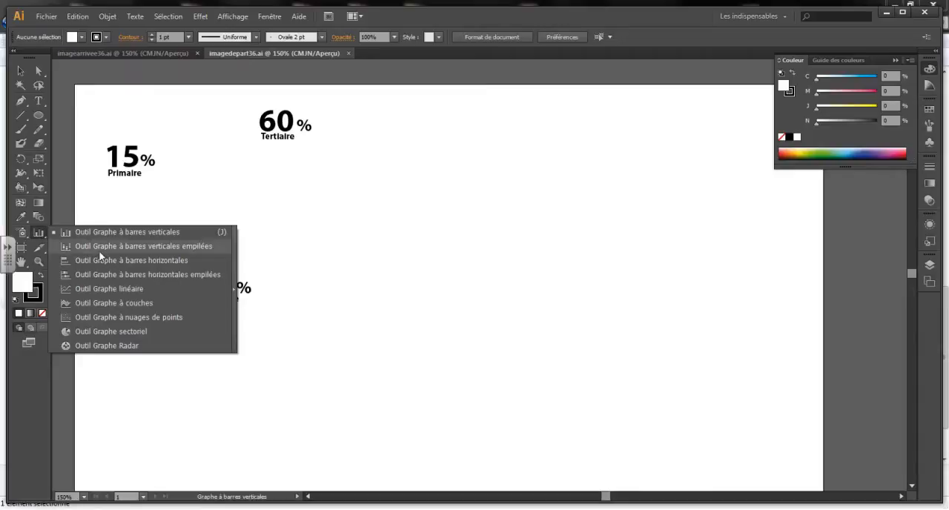
Step: Place a pie graph 80 mm wide and 80 mm high in the empty middle area of the artboard
click(122, 330)
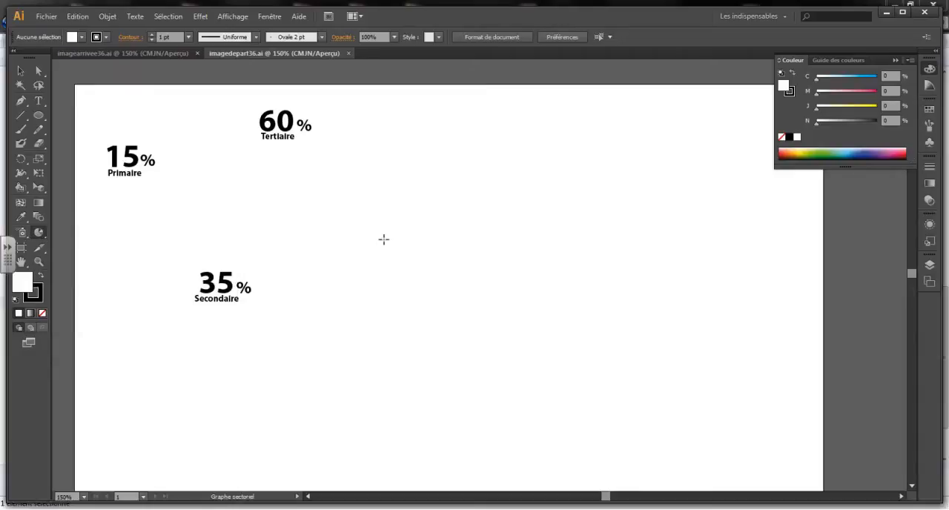
click(454, 233)
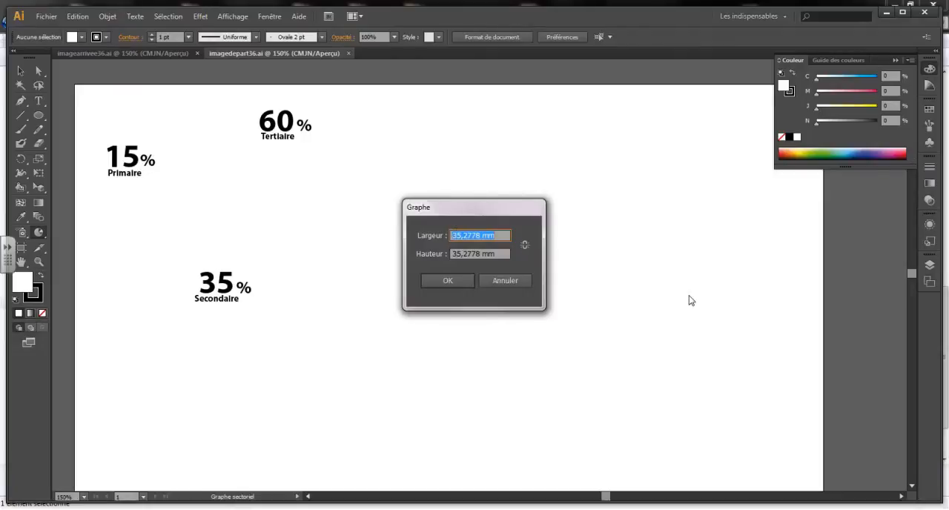
text(80)
key(Tab)
text(80)
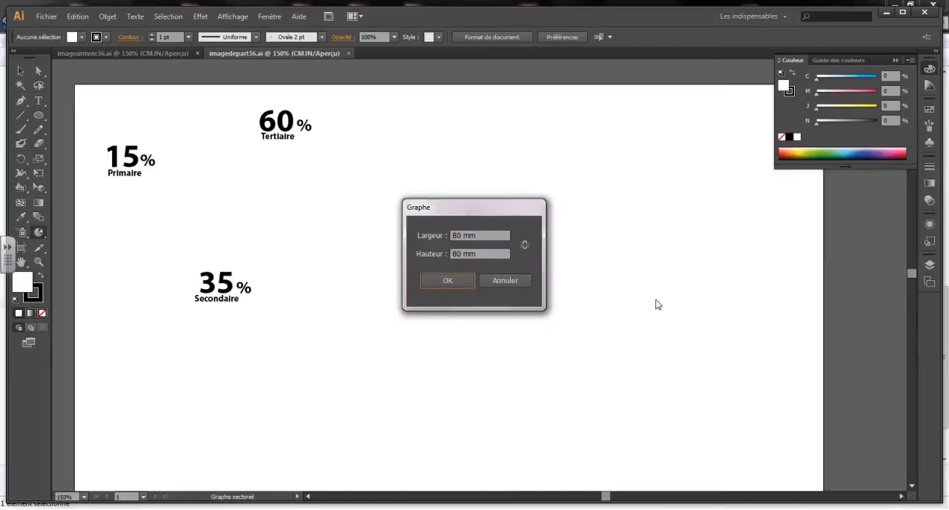
click(448, 283)
Step: Enter 60, 35 and 15 in the first row of the graph data and apply them to the pie
drag(443, 206, 315, 140)
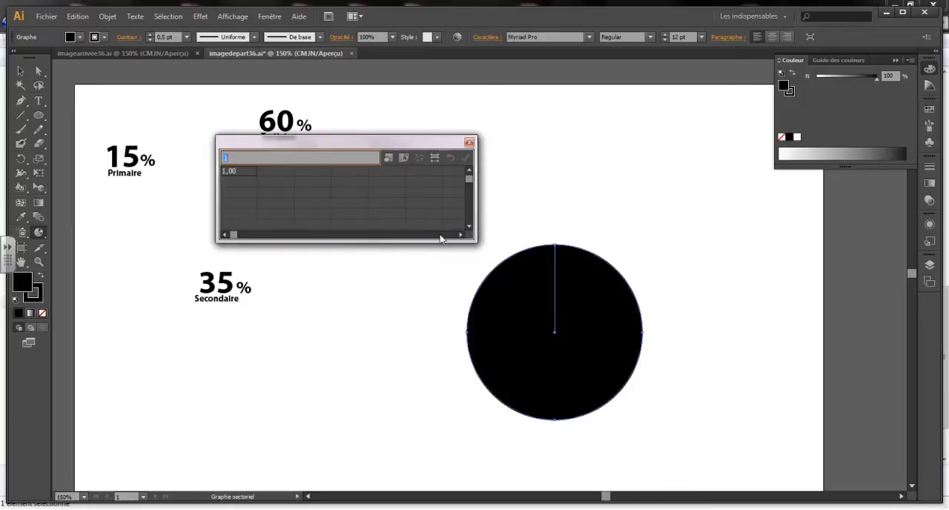
text(60)
key(Return)
text(35)
key(Return)
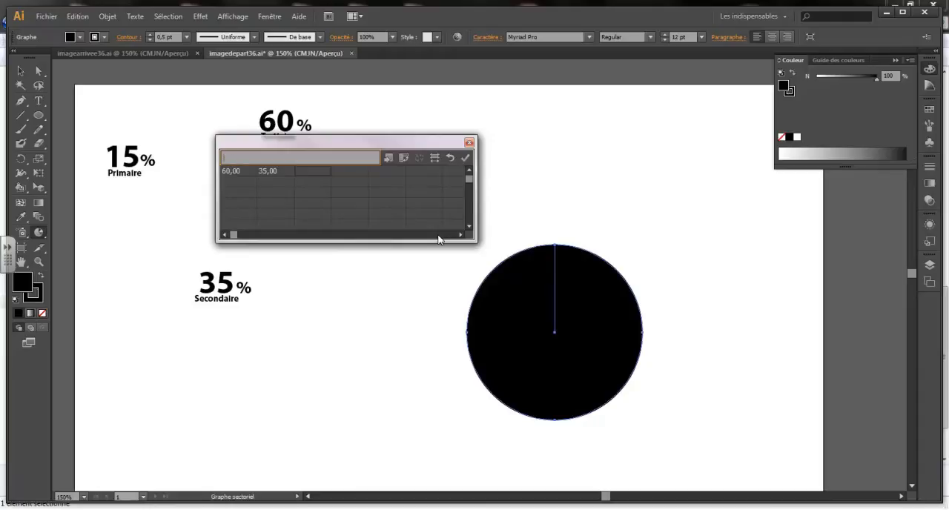
text(15)
key(Return)
click(467, 160)
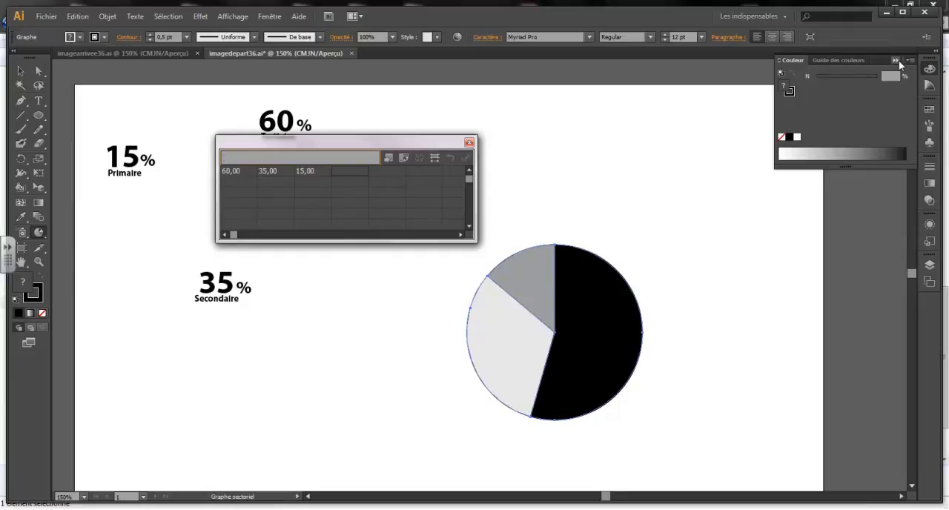
Step: Show the colour swatches and close the graph data window
click(929, 68)
click(930, 110)
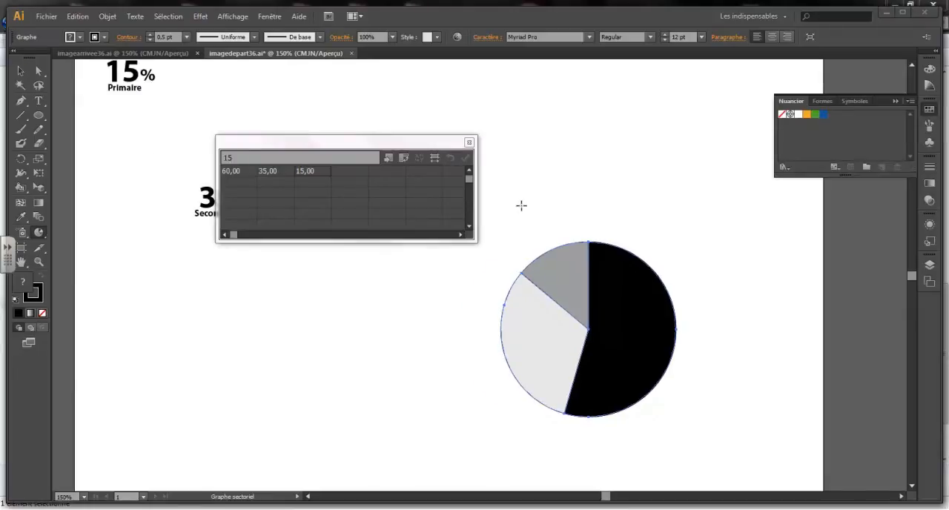
click(468, 142)
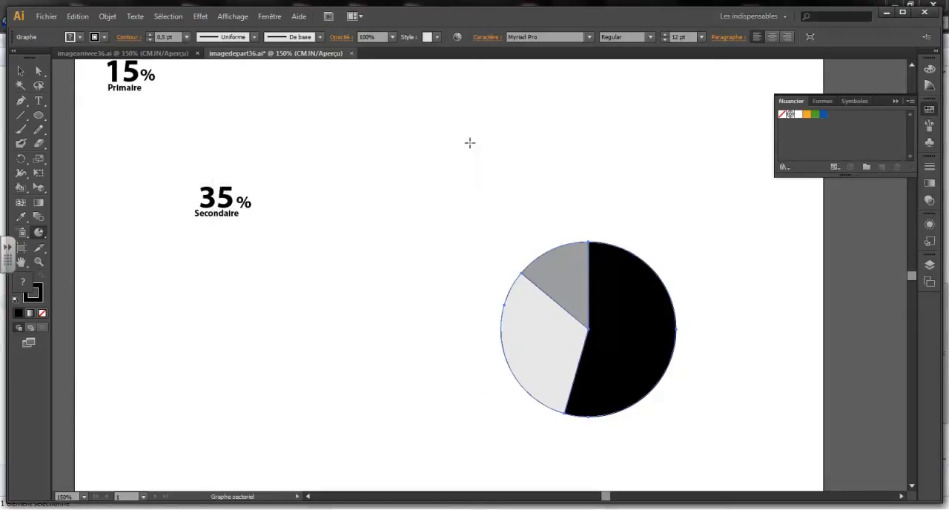
Step: Using Direct Selection, fill the smallest pie slice with white and the black slice with orange
click(40, 75)
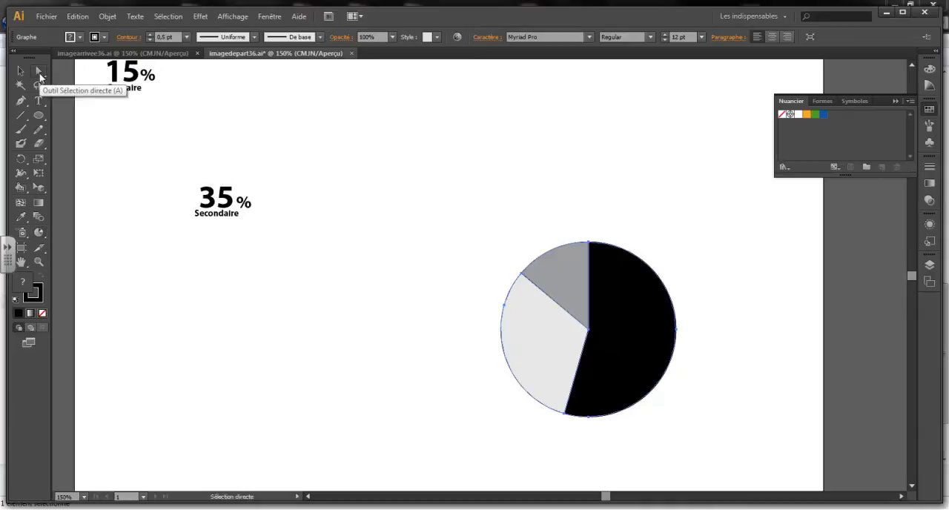
click(513, 221)
click(551, 258)
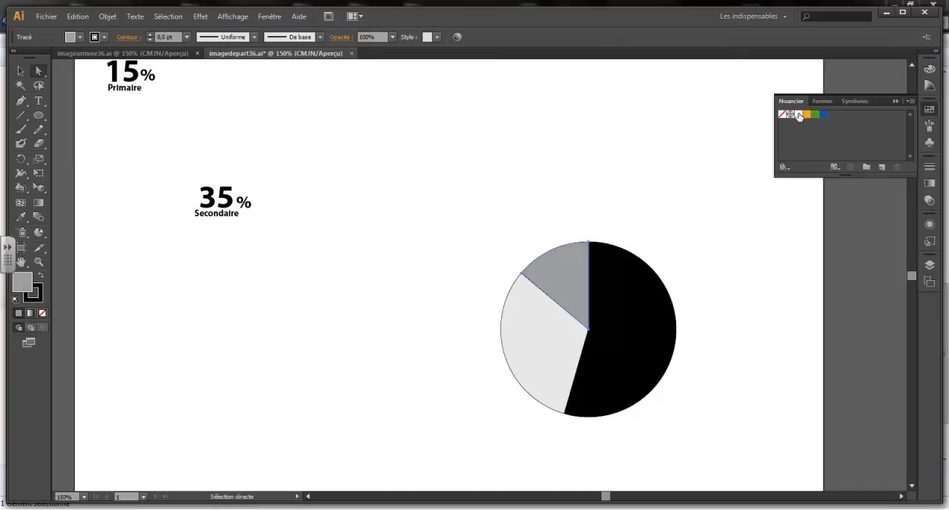
click(798, 116)
click(628, 336)
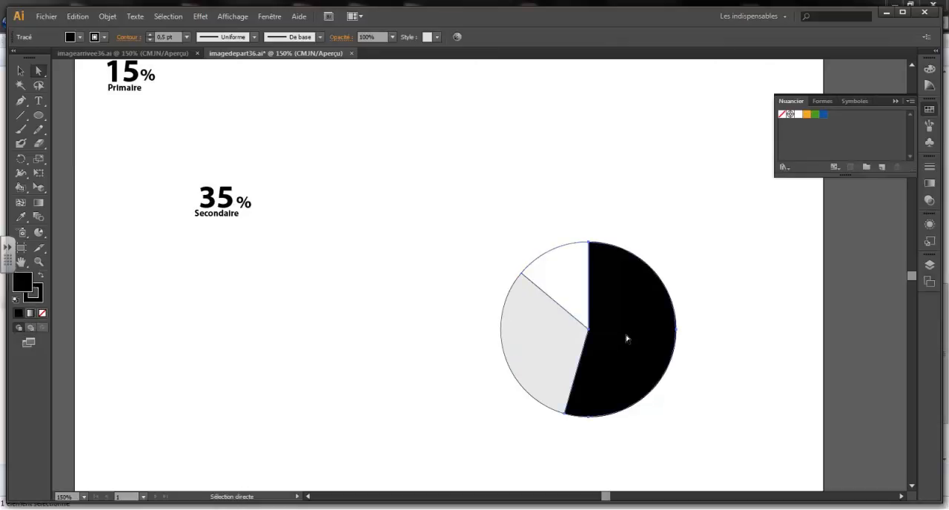
click(806, 114)
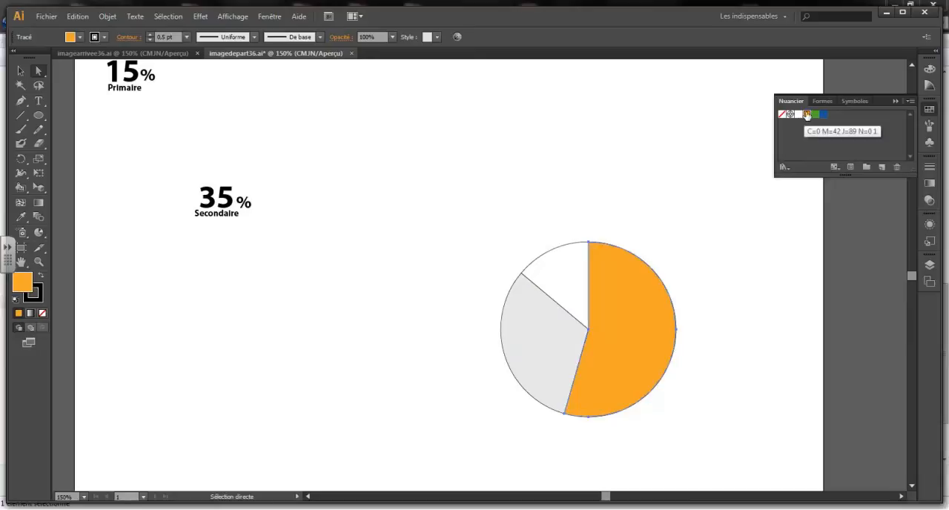
Step: Fill the light grey slice with blue and the white slice with green
click(536, 326)
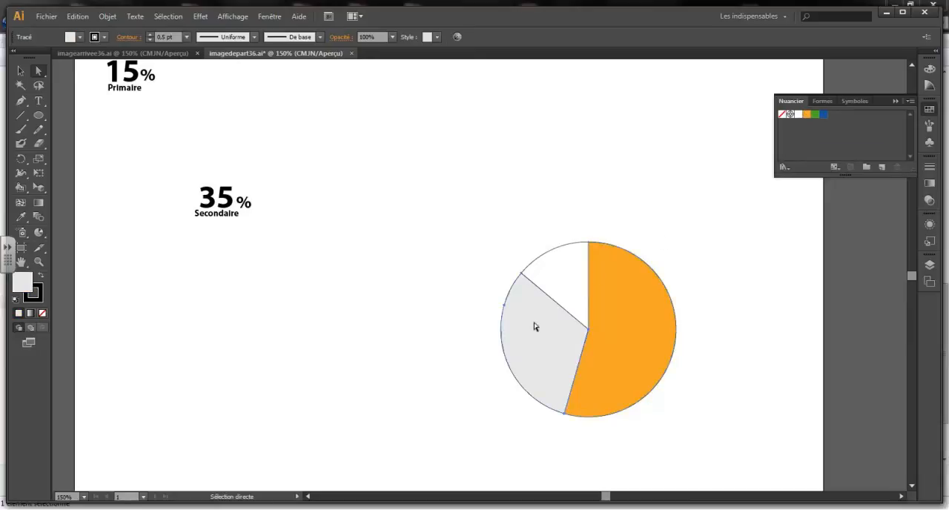
click(823, 114)
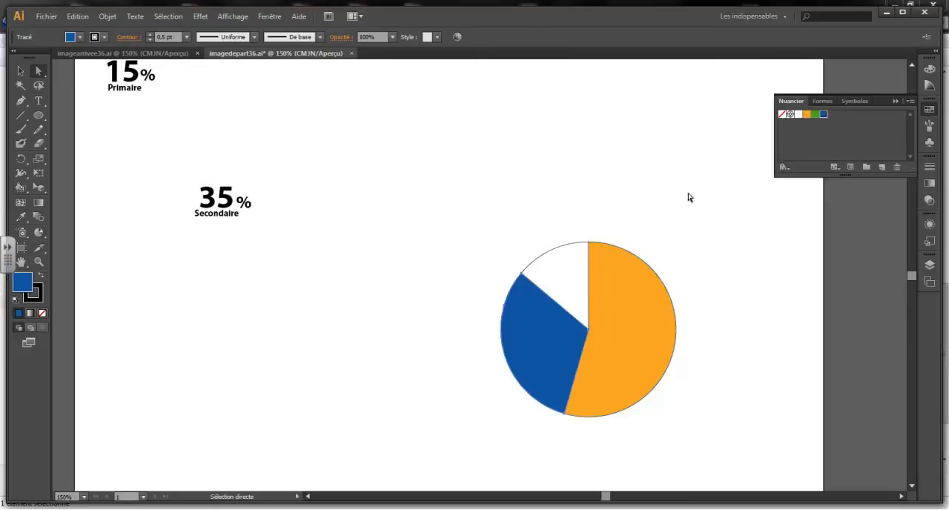
click(573, 277)
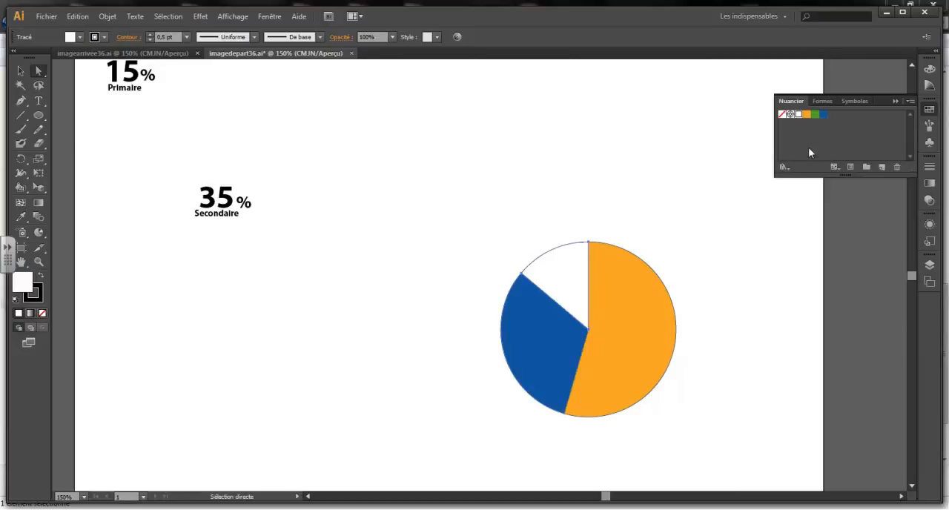
click(815, 114)
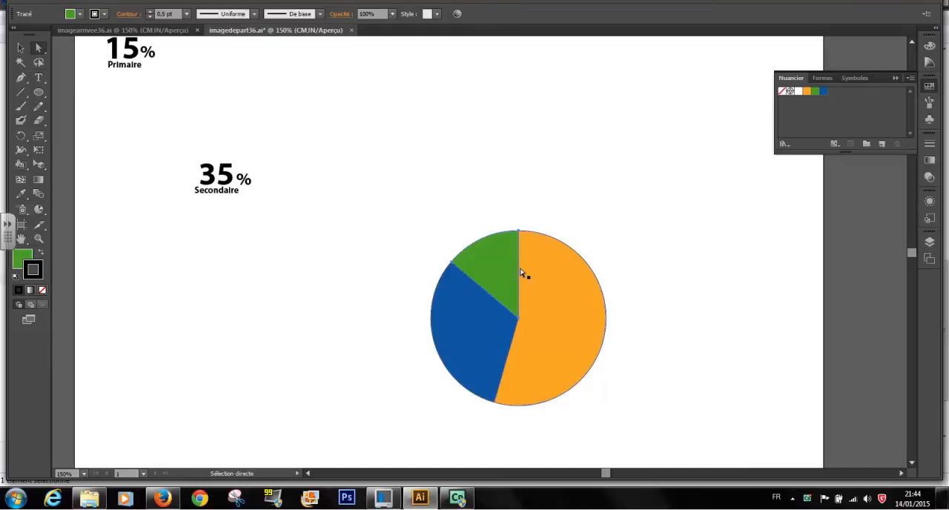
Step: Pull the green, blue and orange slices slightly apart from the pie's centre and select all three
drag(510, 272, 497, 252)
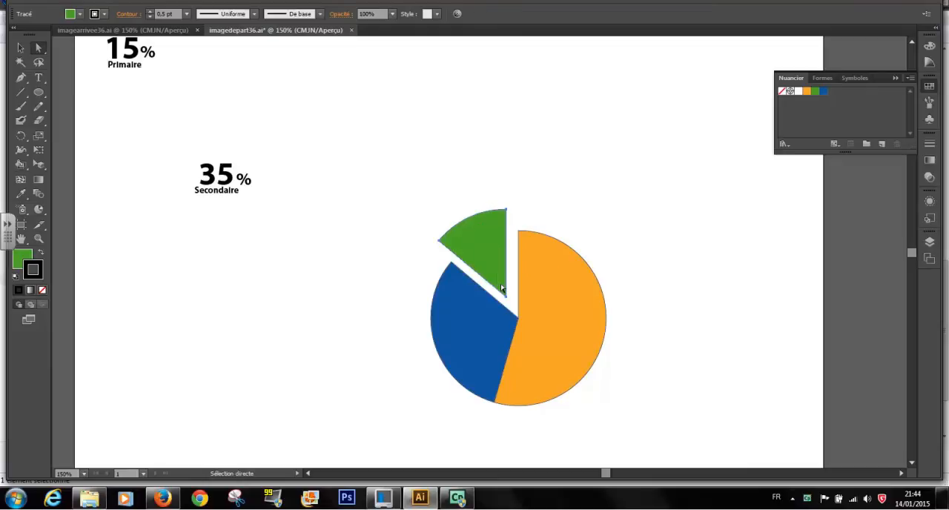
click(486, 341)
drag(476, 339, 450, 338)
drag(576, 346, 590, 345)
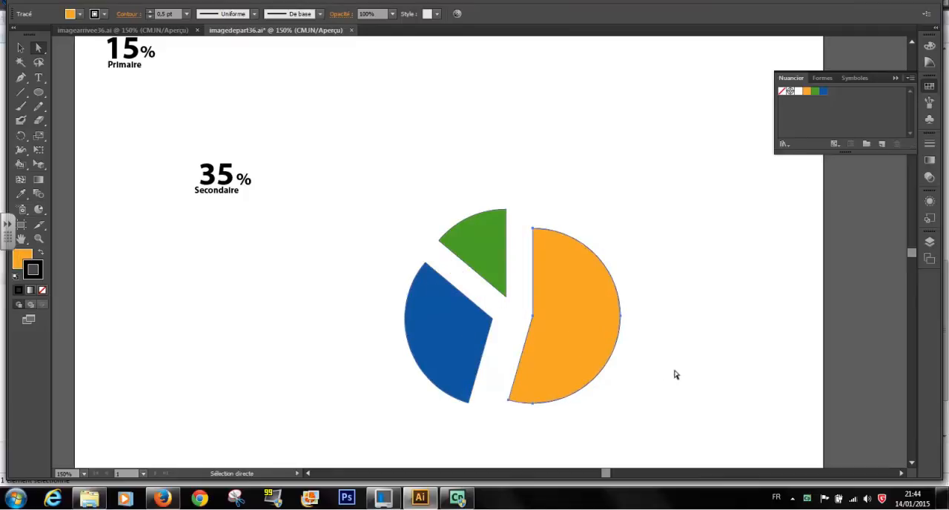
drag(352, 168, 648, 437)
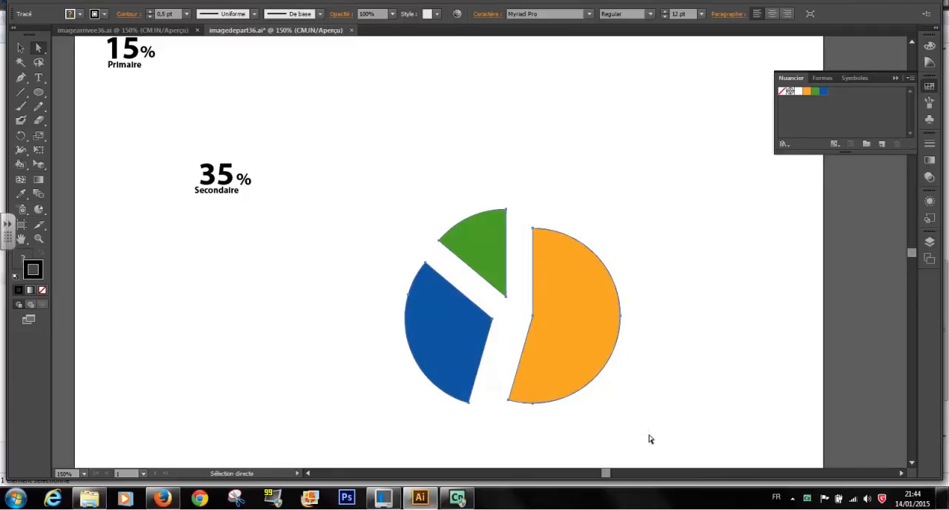
click(200, 15)
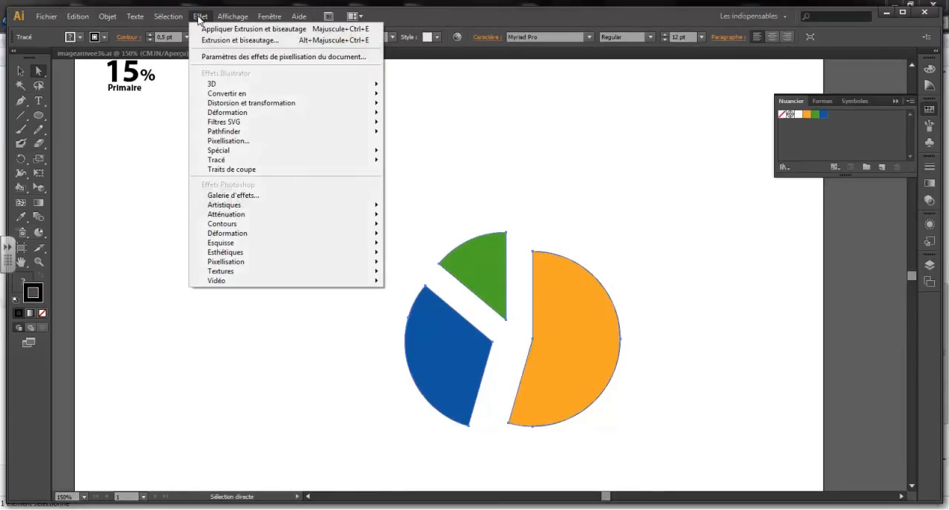
mouse_move(225, 85)
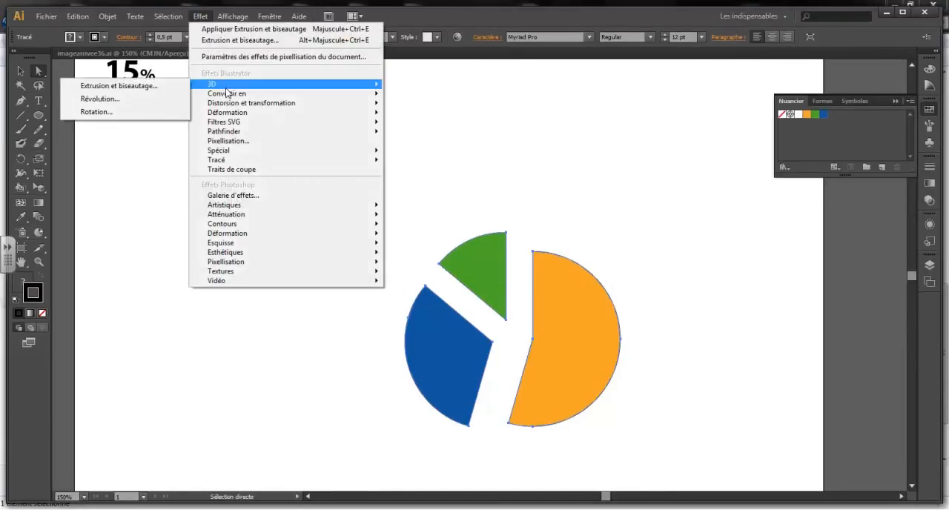
click(140, 88)
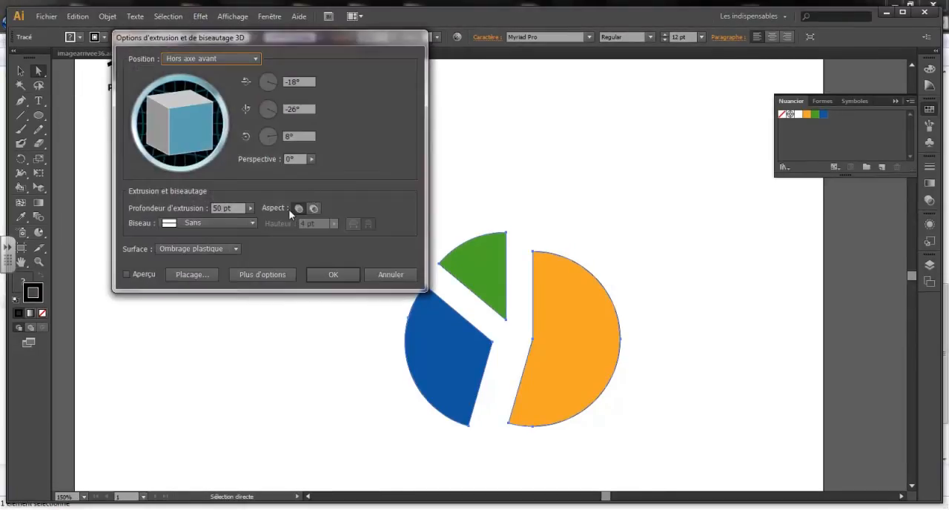
click(127, 276)
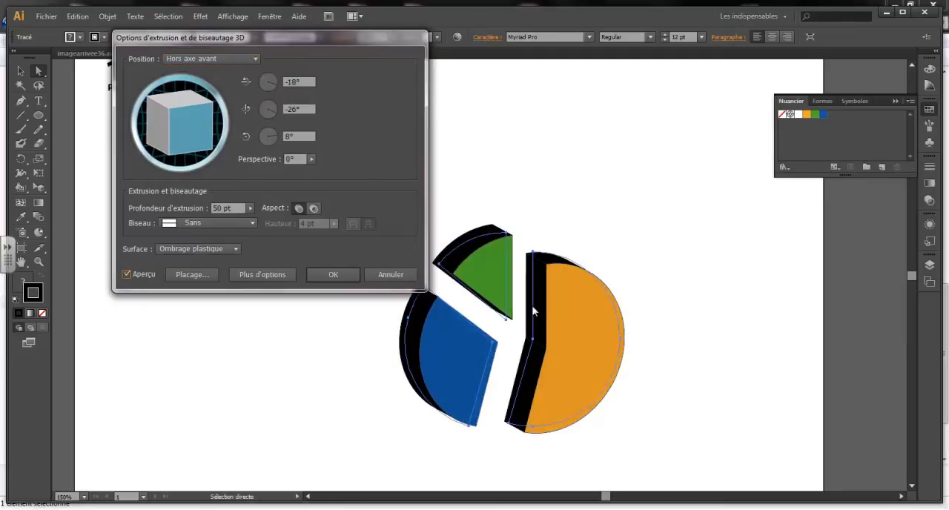
click(387, 276)
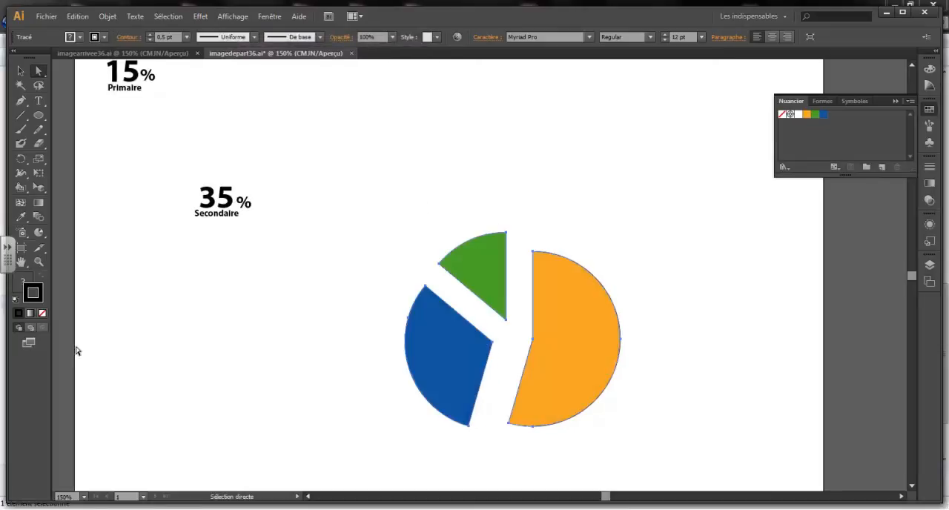
Step: Remove the stroke from the three selected slices and start a 3D Extrude & Bevel effect on them with preview enabled
click(42, 313)
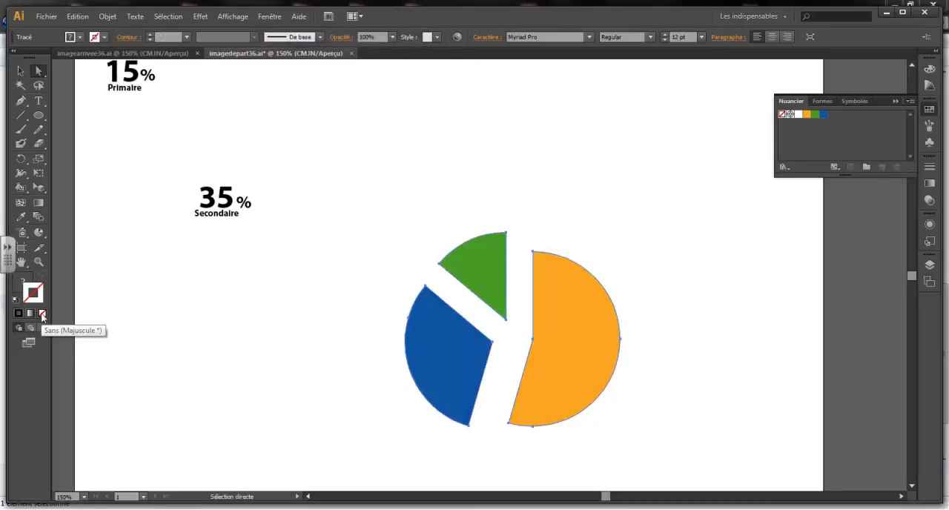
click(200, 18)
mouse_move(215, 84)
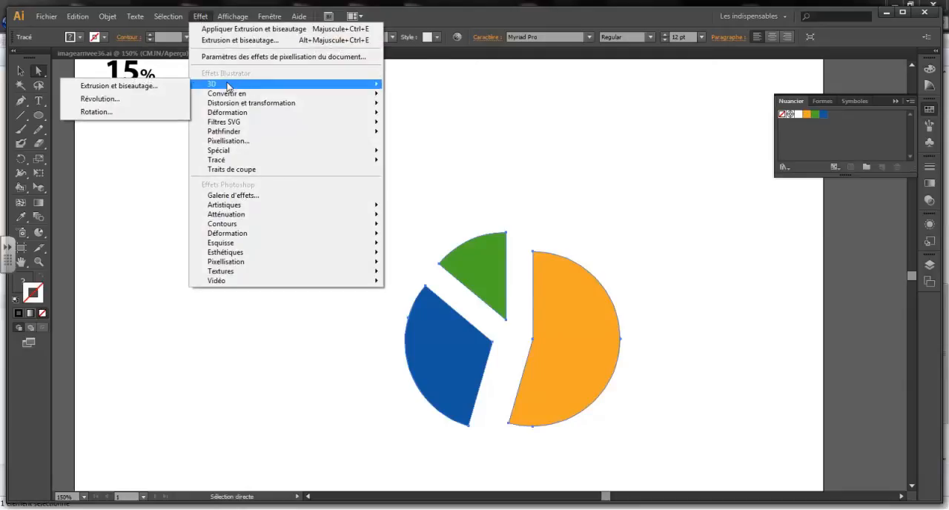
click(157, 87)
click(126, 274)
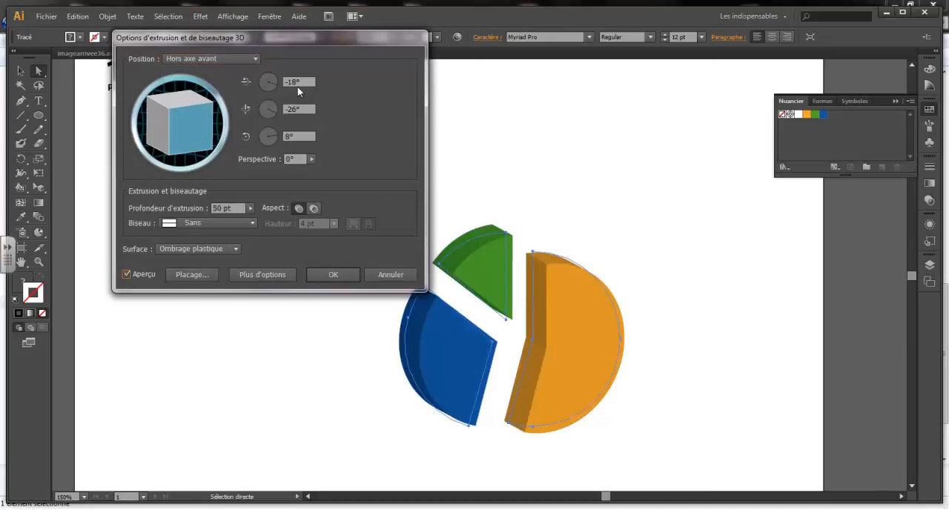
Step: Set the 3D extrusion's custom rotation to 42° around X, -56° around Y and 30° around Z
click(276, 83)
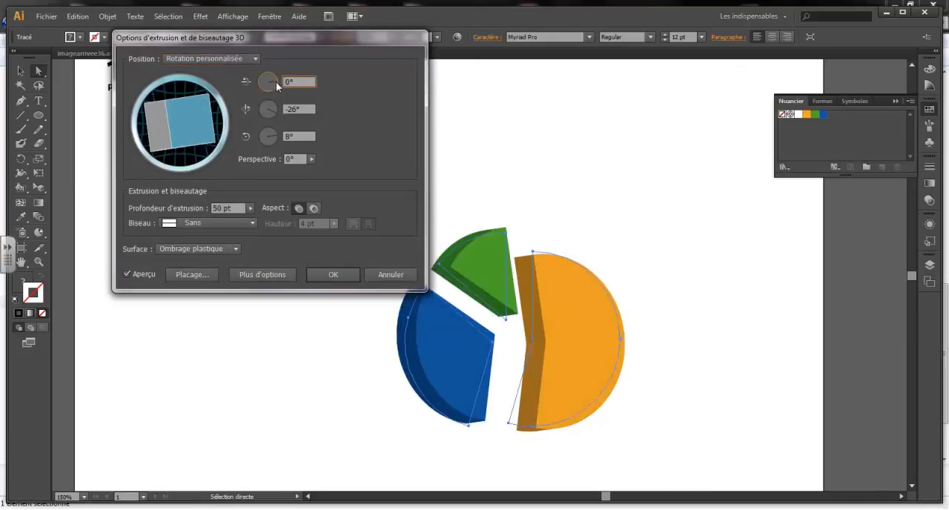
click(276, 79)
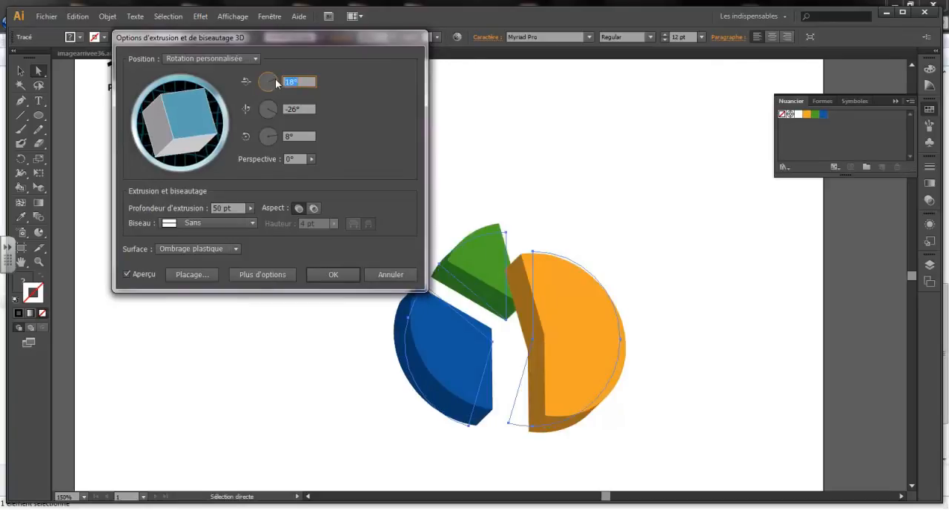
text(35)
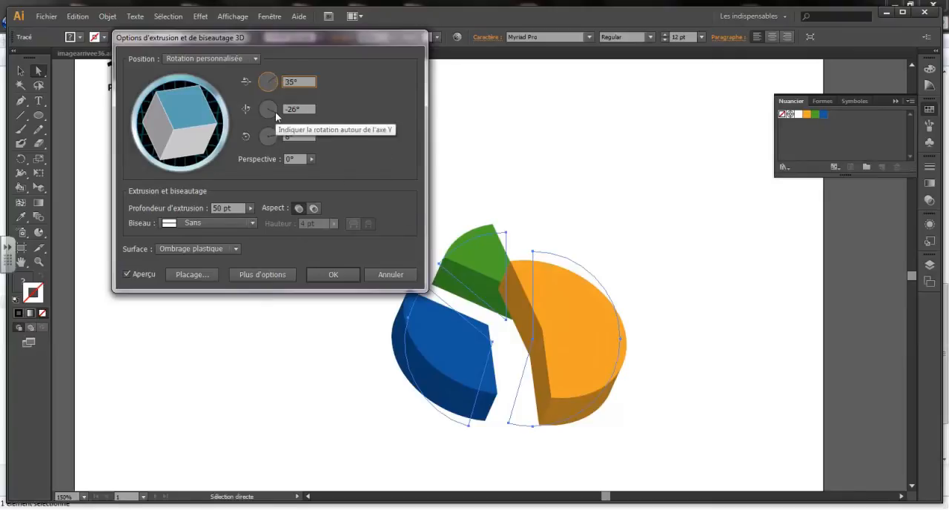
drag(276, 115, 273, 116)
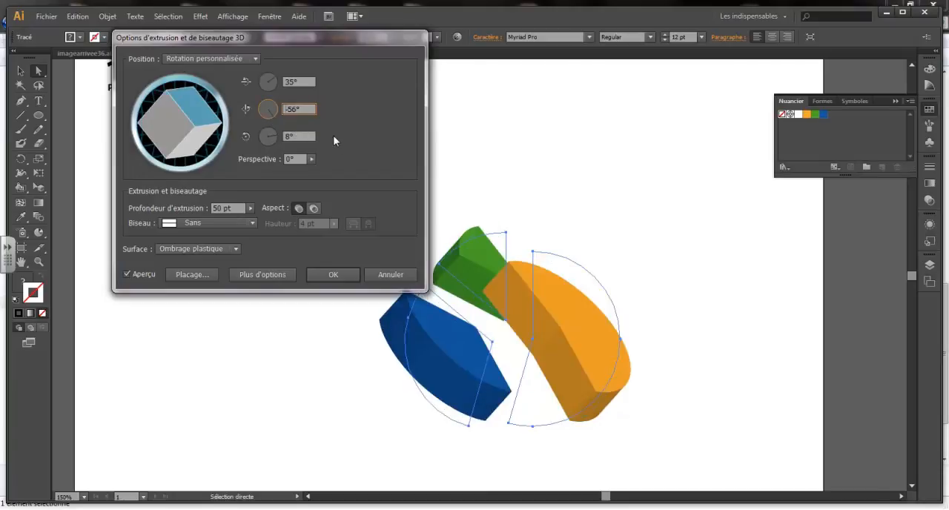
drag(275, 136, 274, 136)
click(275, 137)
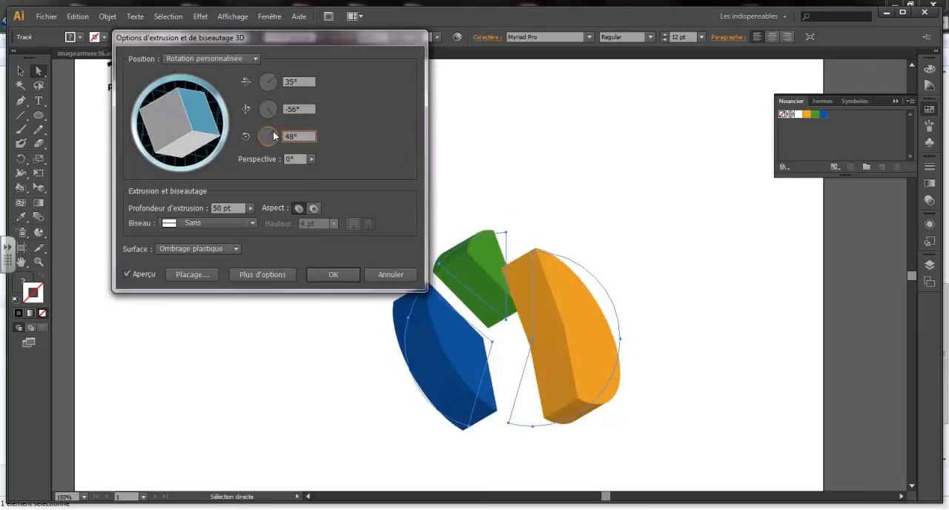
click(274, 133)
click(275, 134)
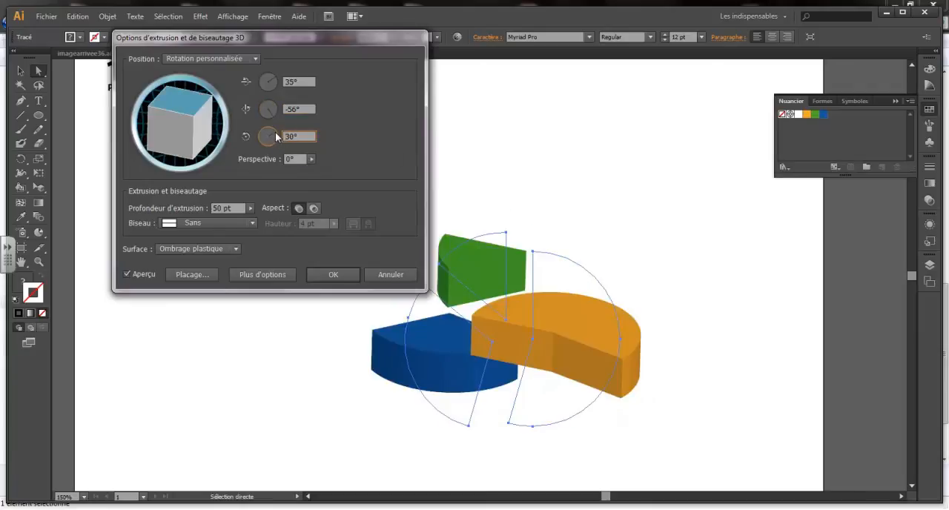
click(274, 77)
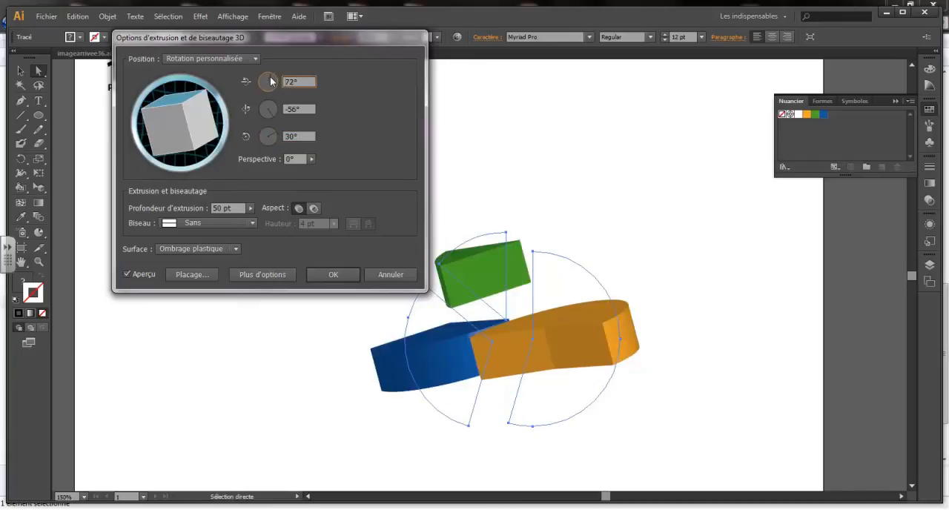
click(274, 80)
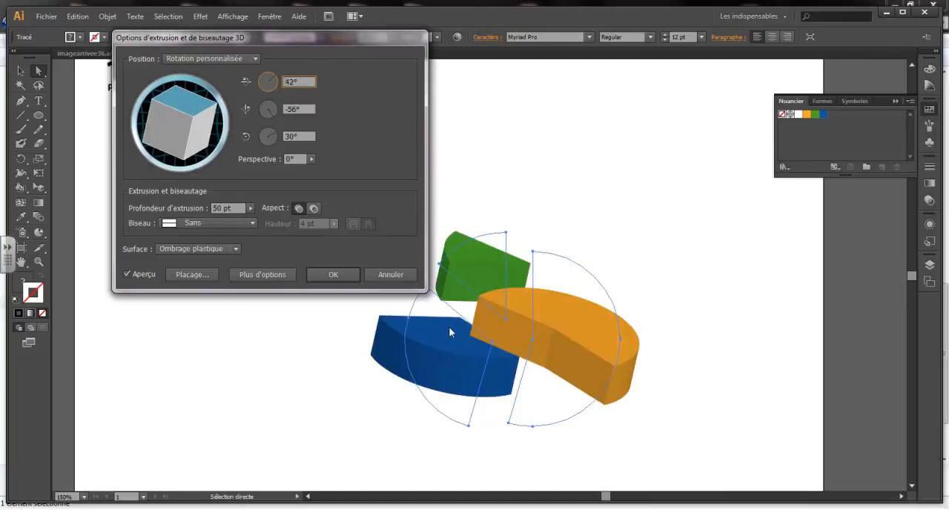
Step: Give the extruded slices a Classic bevel with a height of 8 pt, apply the effect and deselect them
click(252, 223)
click(213, 249)
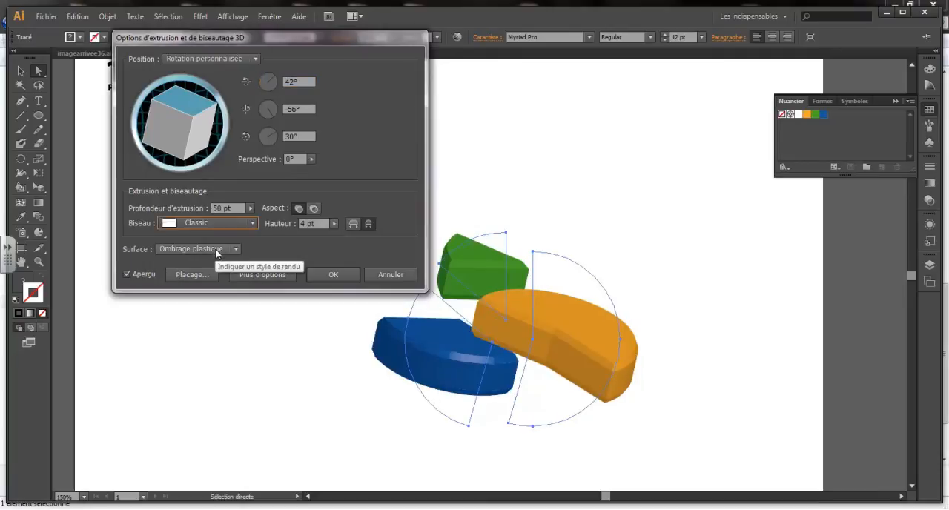
click(334, 224)
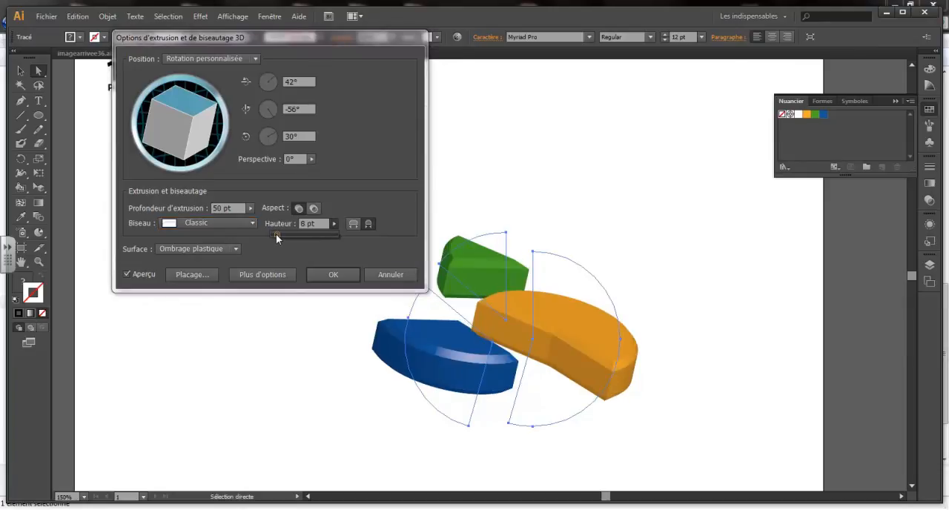
click(334, 276)
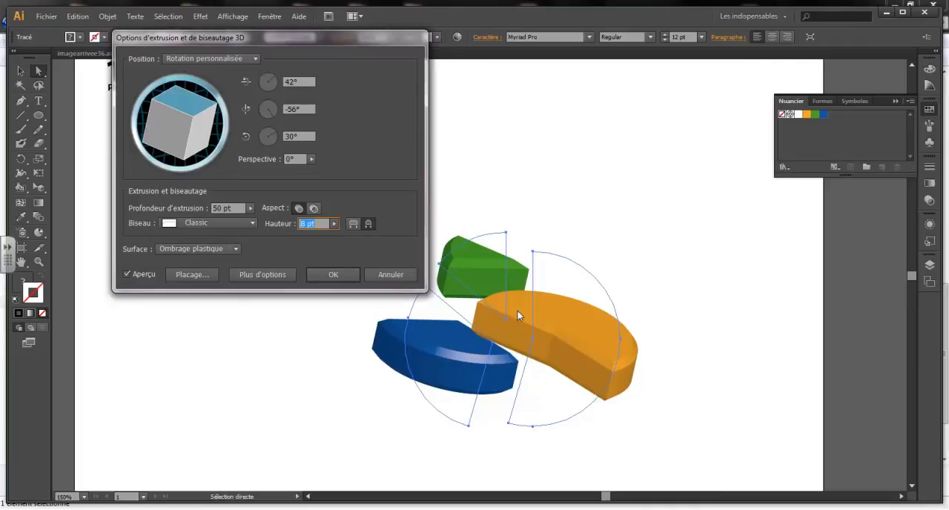
click(331, 274)
click(756, 324)
Step: Shift the green slice down-left above the blue one and move the orange slice up, clear of the blue slice
click(615, 346)
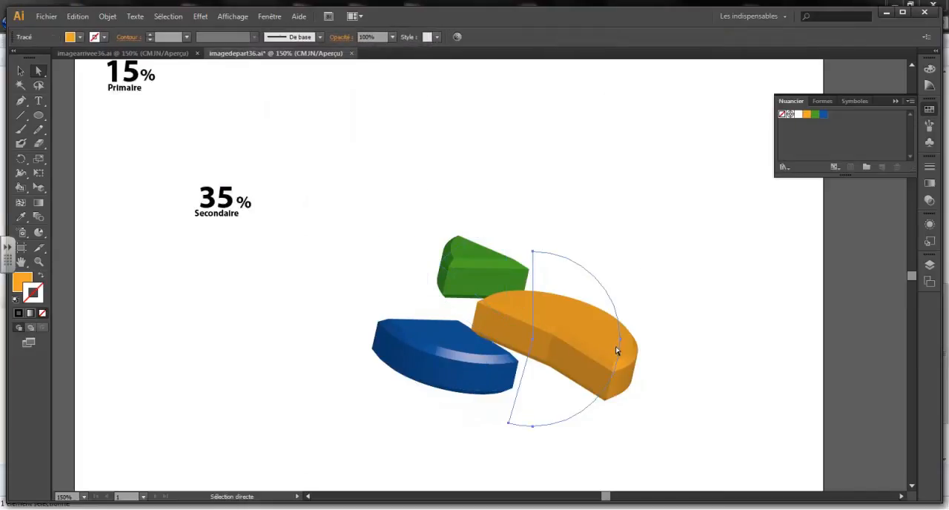
drag(585, 344, 617, 327)
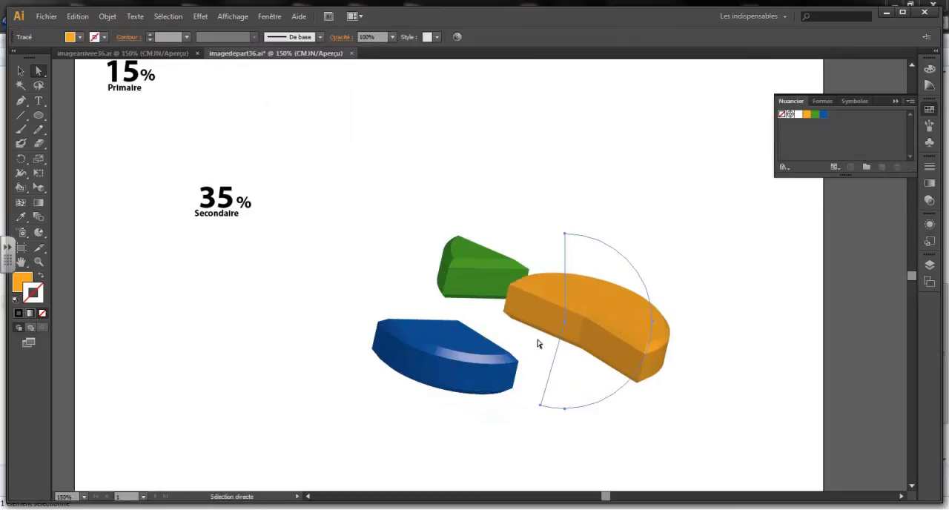
click(486, 297)
drag(486, 296, 432, 316)
click(628, 328)
drag(627, 328, 574, 290)
Step: Nudge the green slice slightly left and move the orange slice left until it overlaps the green one
click(432, 276)
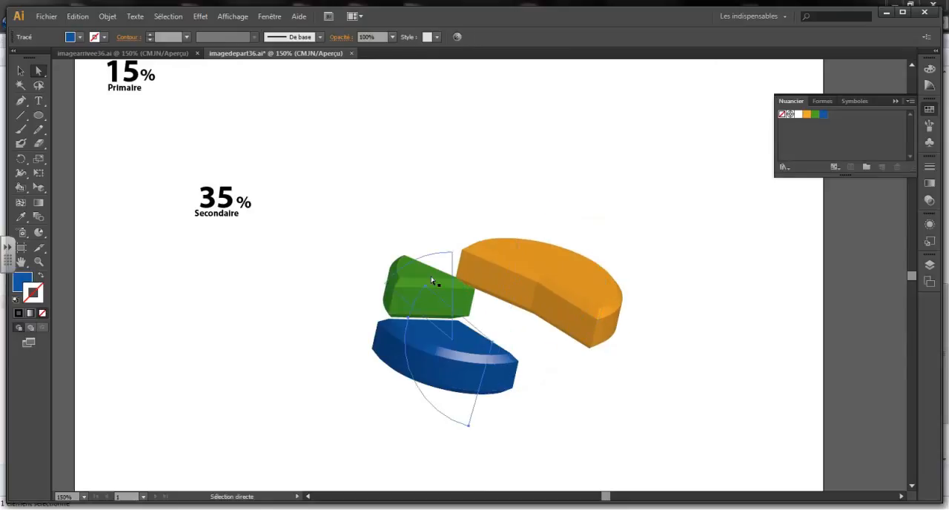
mouse_move(434, 287)
mouse_down()
mouse_move(416, 279)
mouse_move(419, 287)
mouse_up()
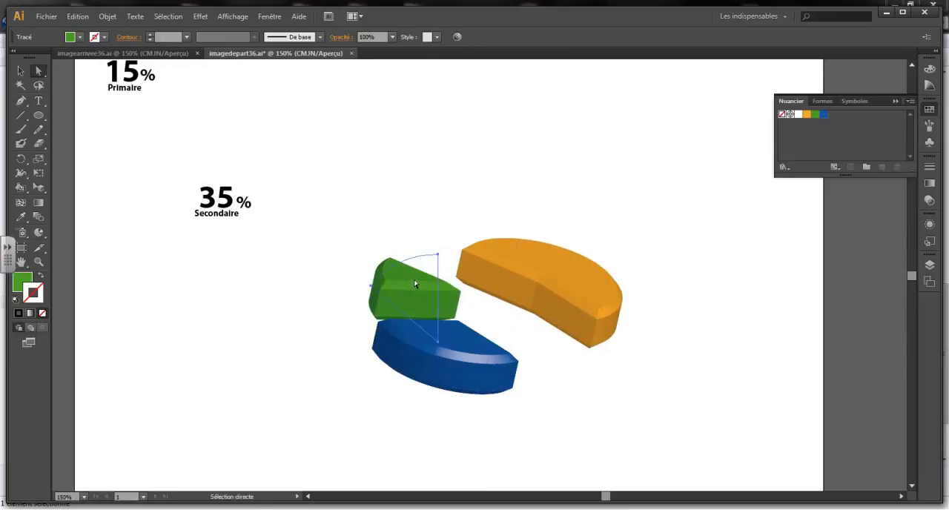
click(587, 278)
drag(583, 290, 529, 286)
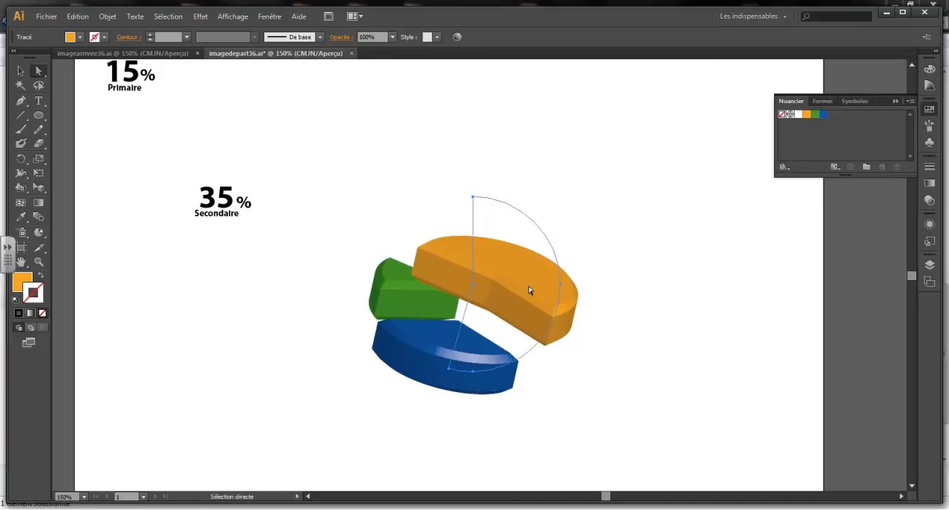
Step: Send the orange slice backward twice so it sits behind the green slice, and deselect it
right_click(530, 290)
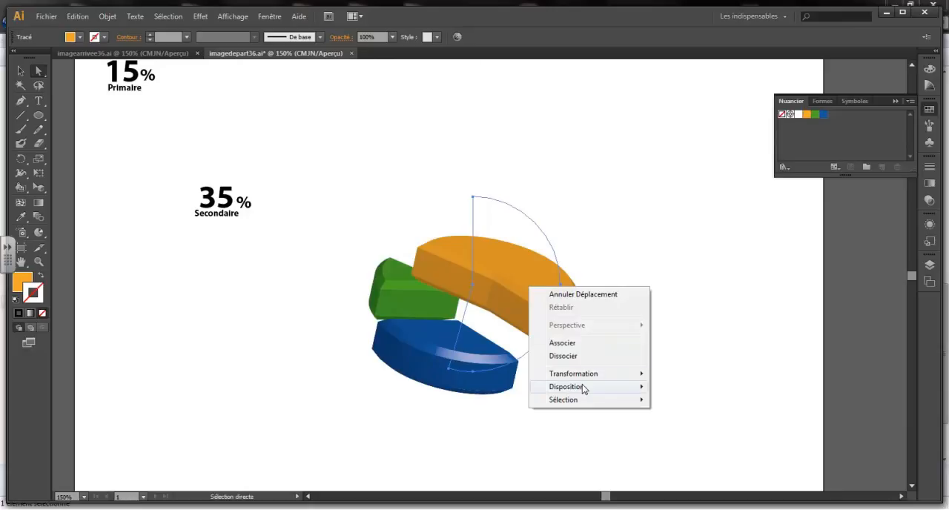
mouse_move(583, 385)
click(366, 414)
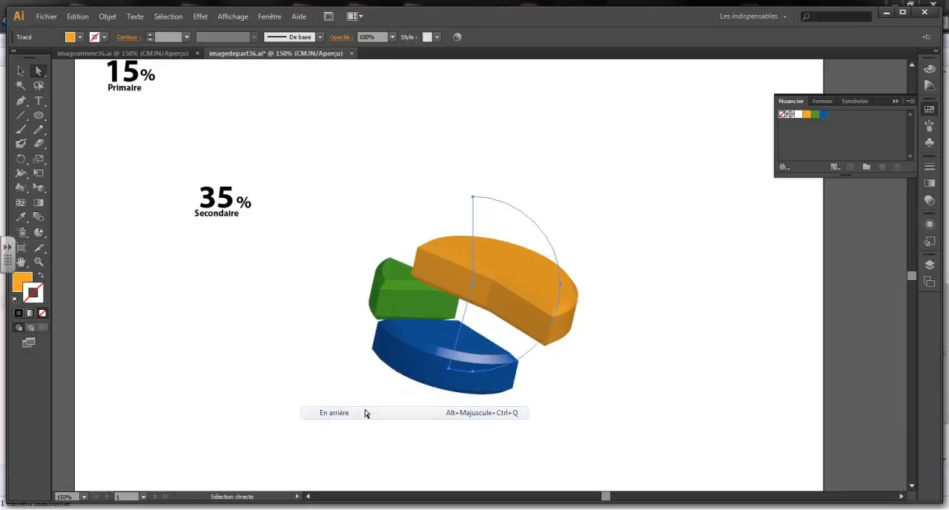
right_click(508, 273)
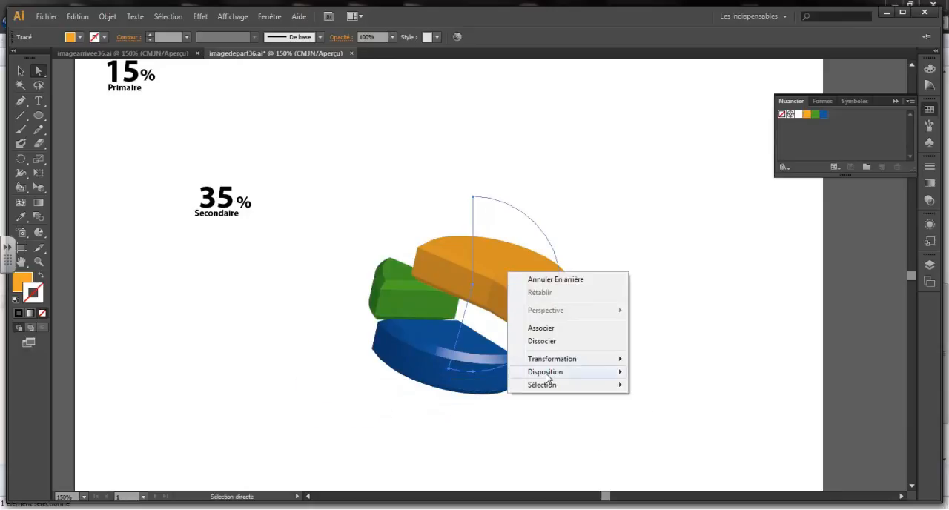
mouse_move(546, 377)
click(362, 402)
click(363, 445)
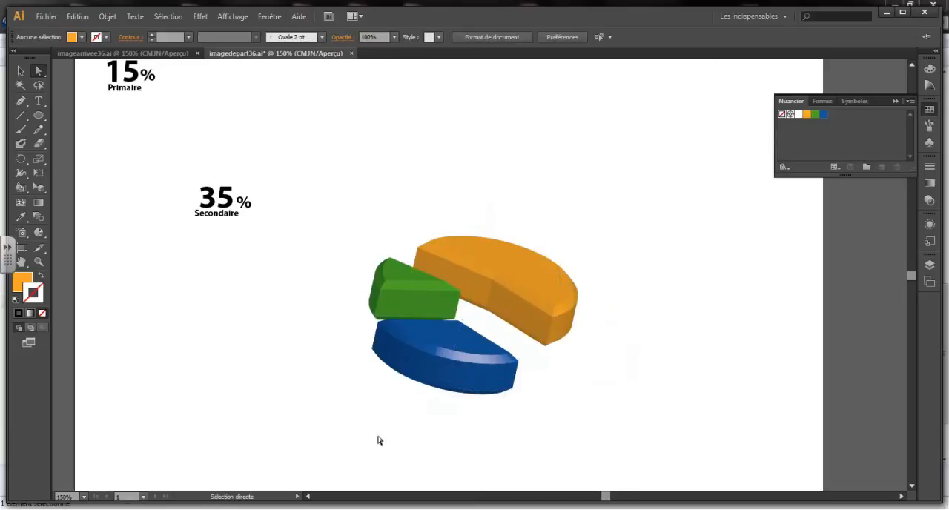
Step: Move the blue slice slightly up and right, closer to the orange and green slices
click(454, 366)
drag(456, 367, 477, 359)
click(638, 387)
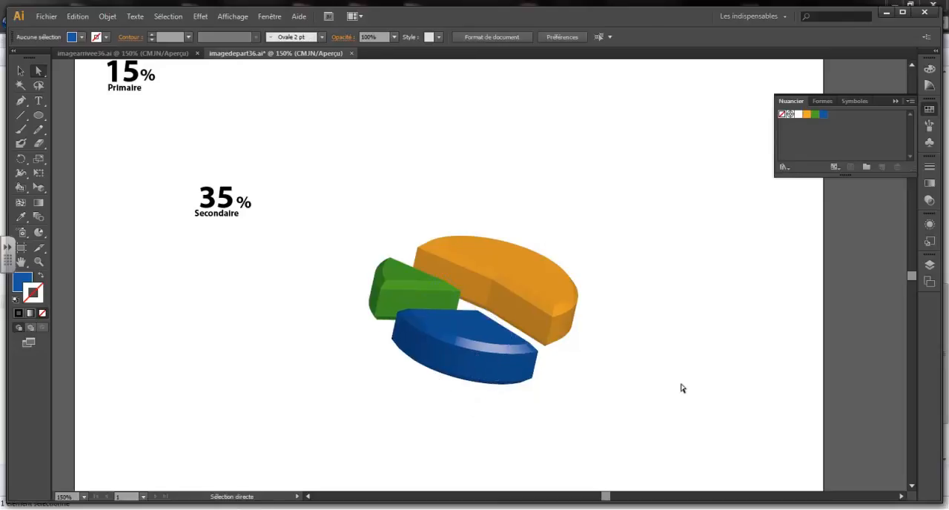
Step: Move the "60 % Tertiaire" label to the upper-right edge of the orange slice
scroll(578, 272, up, 1)
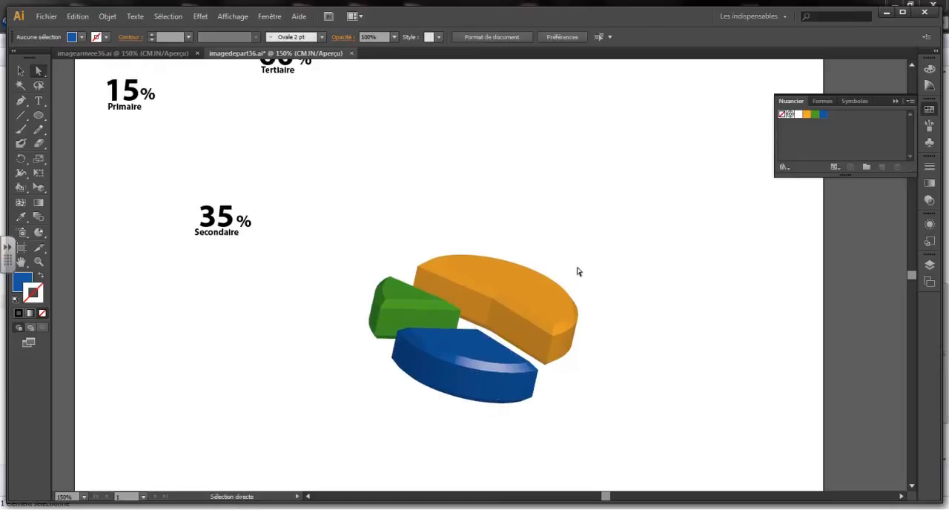
scroll(578, 272, up, 1)
drag(217, 71, 327, 114)
drag(547, 264, 573, 279)
click(165, 285)
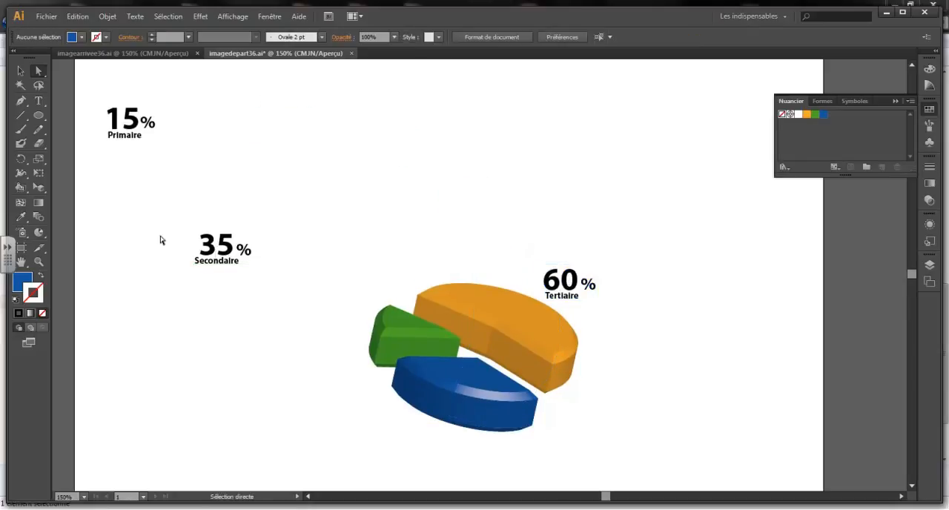
Step: Place the "35 % Secondaire" label below the blue slice and the "15 % Primaire" label left of the green slice
drag(223, 249, 404, 407)
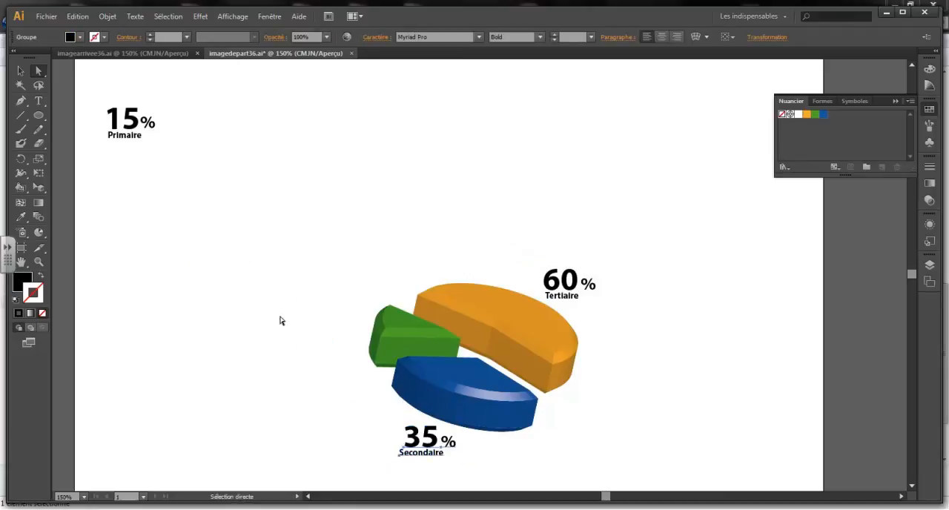
click(84, 115)
drag(145, 148, 351, 353)
click(373, 233)
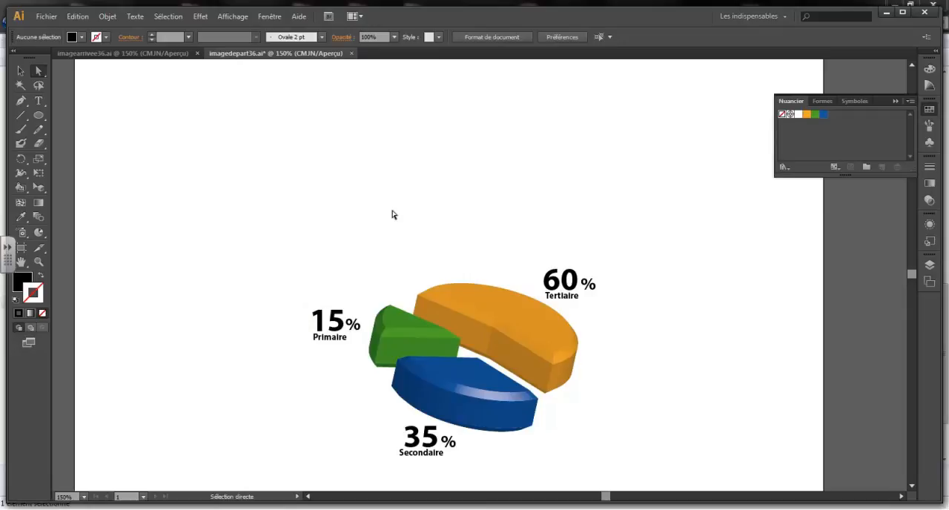
Step: Examine the edges of the orange slice at high magnification, and return to a view of the whole labelled chart
key(ctrl+plus)
key(ctrl+plus)
key(ctrl+plus)
key(ctrl+plus)
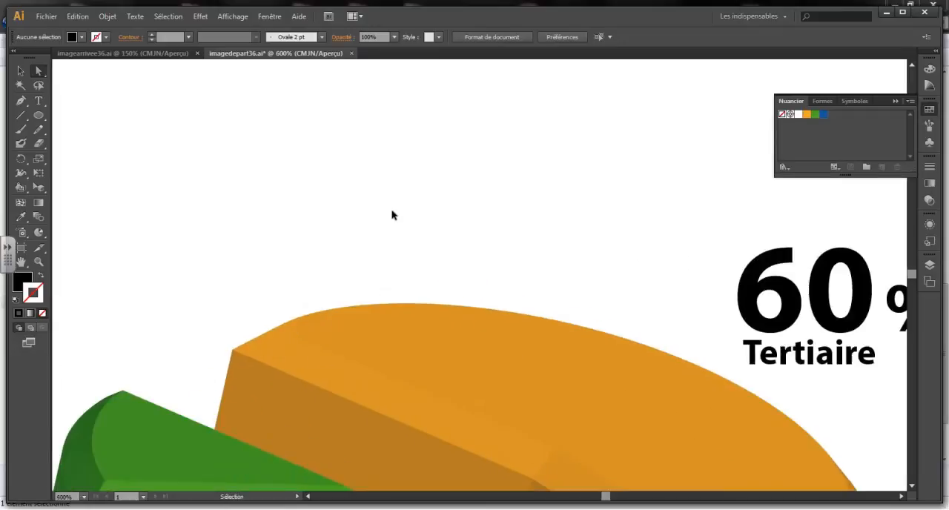
scroll(325, 251, down, 2)
key(space)
drag(378, 344, 435, 370)
key(ctrl+plus)
key(ctrl+plus)
key(ctrl+plus)
key(ctrl+plus)
key(space)
drag(152, 74, 412, 407)
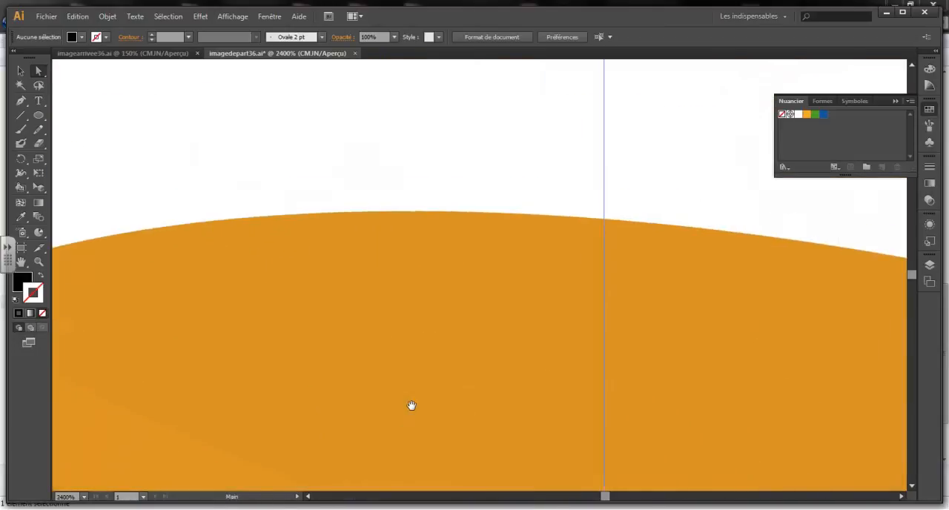
key(ctrl+minus)
key(ctrl+minus)
key(ctrl+minus)
key(ctrl+minus)
key(ctrl+minus)
key(ctrl+minus)
key(ctrl+minus)
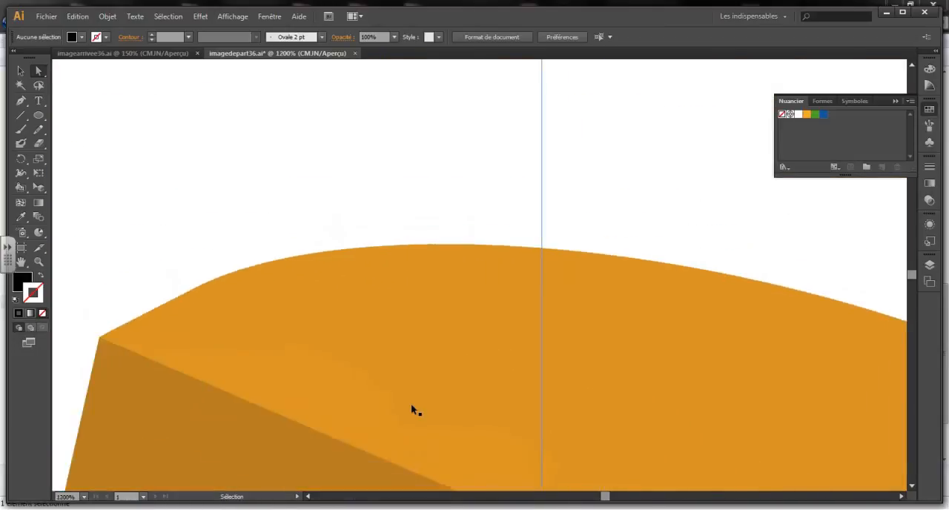
key(space)
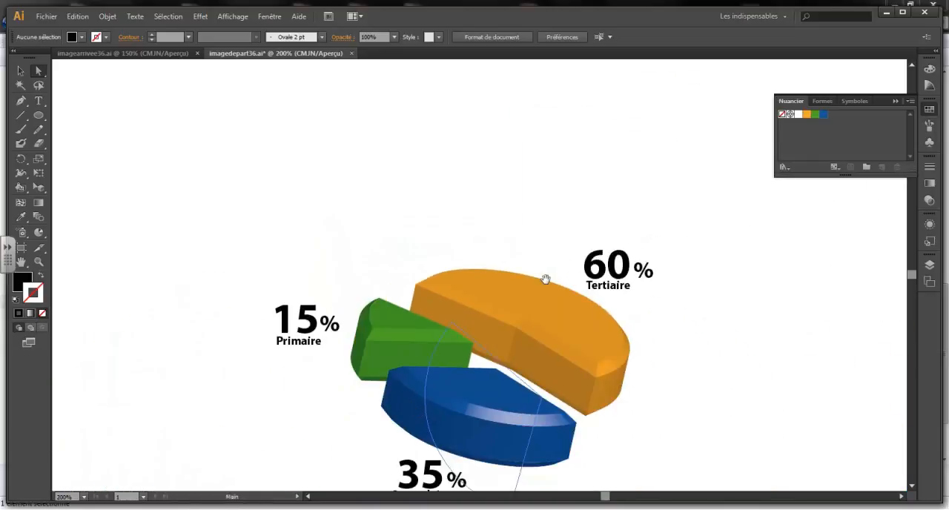
drag(499, 290, 432, 186)
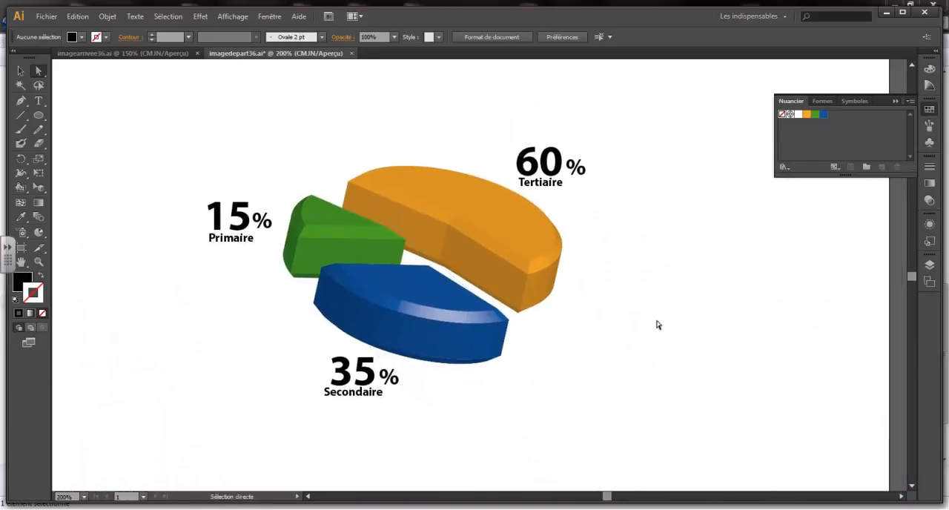